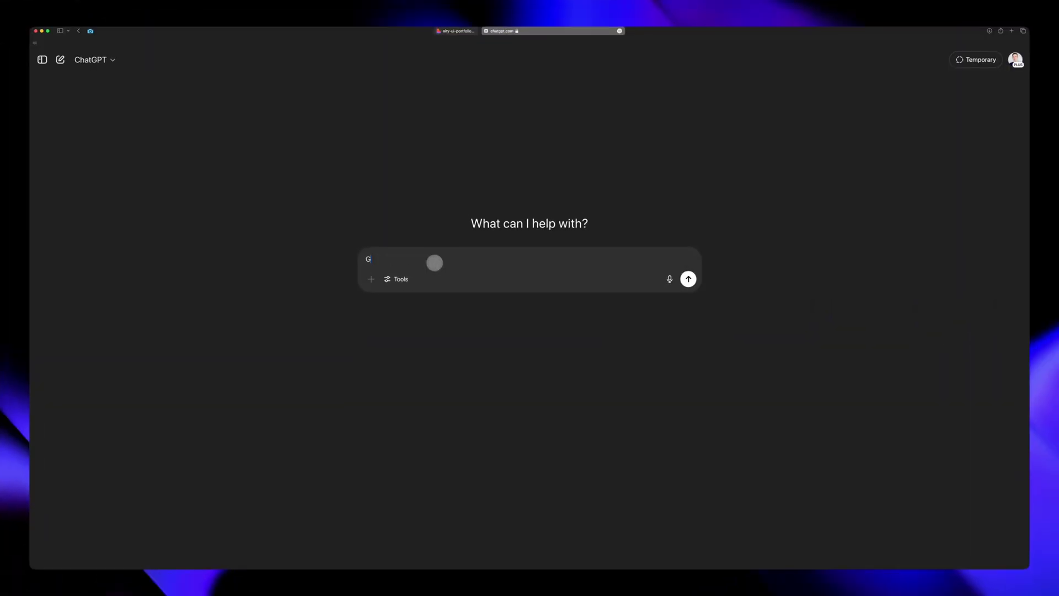
# Step: Paste the glowing dark reference icon and request a unique Framer logo image with similar vibes
pyautogui.write('Generate Imag')
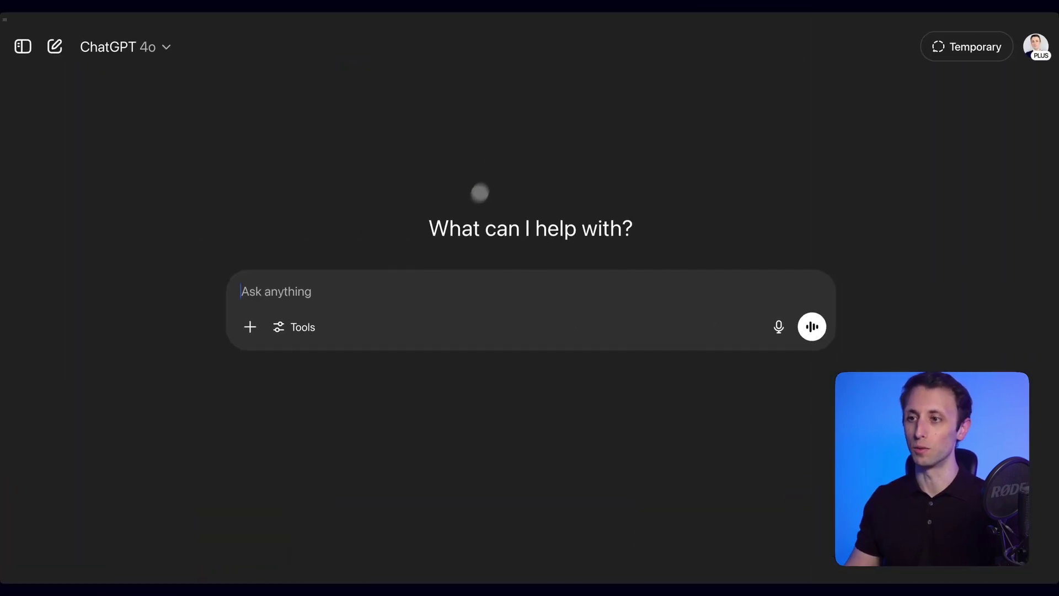
pyautogui.press('super+v')
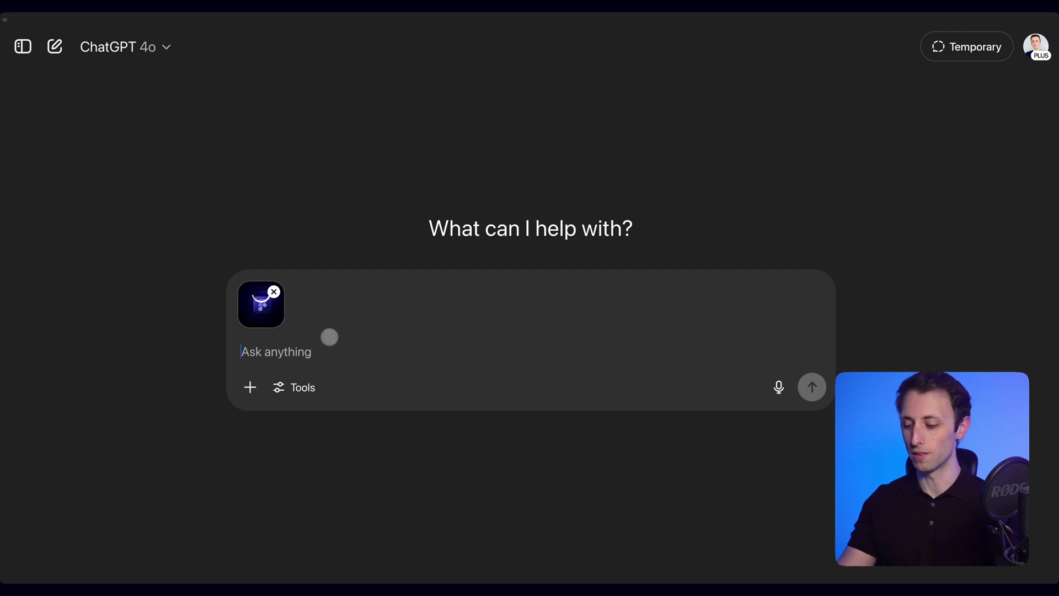
pyautogui.write('can you c')
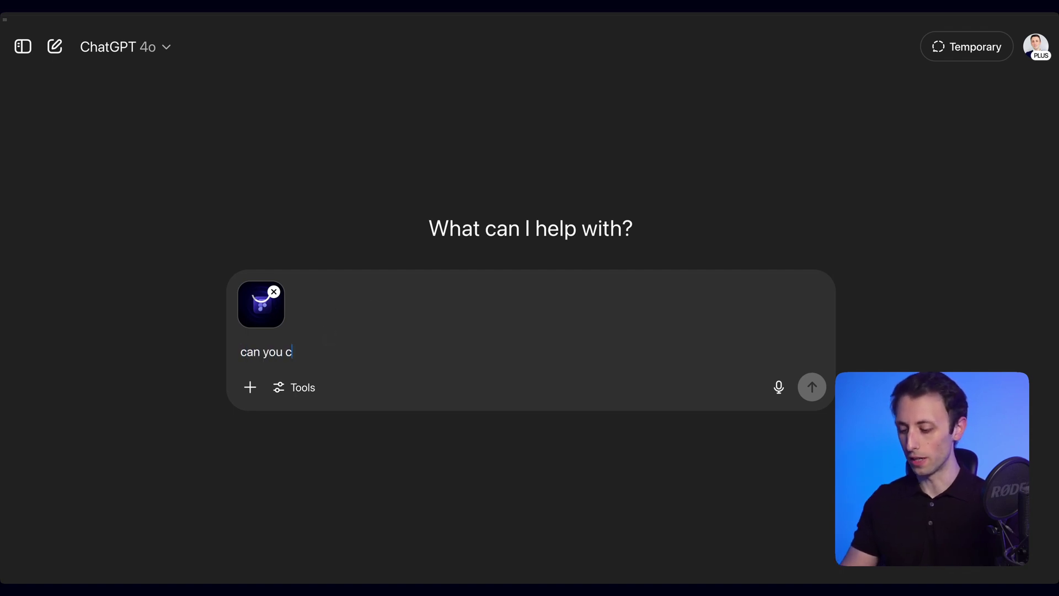
pyautogui.write('reate a unique image of the ')
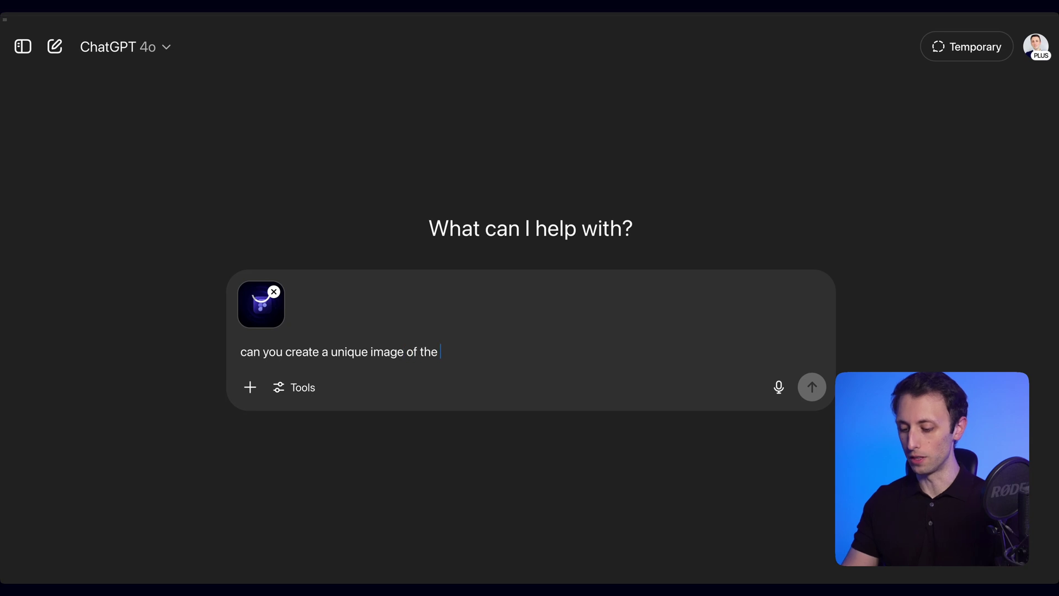
pyautogui.write('Framer logo somewhat si')
pyautogui.press('BackSpace')
pyautogui.write('omewhat')
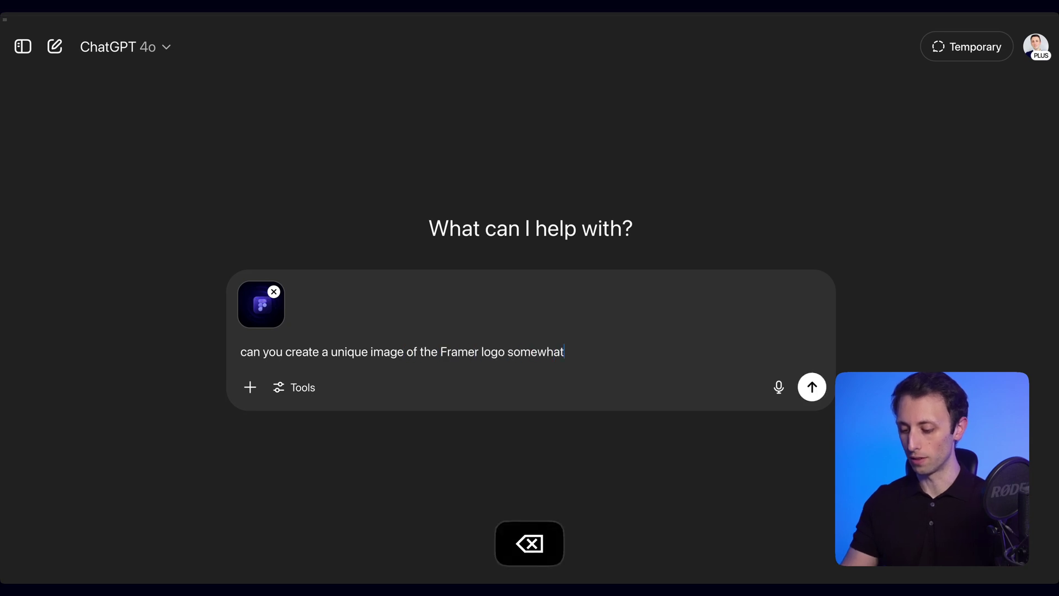
pyautogui.write(' similar to the vibes in this ')
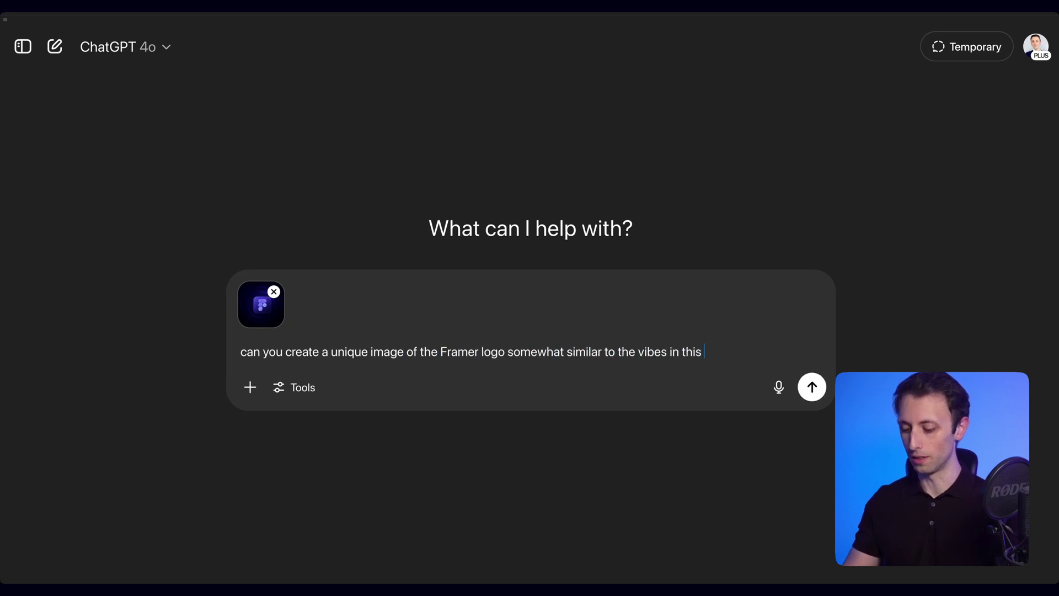
pyautogui.write('image?')
pyautogui.press('Return')
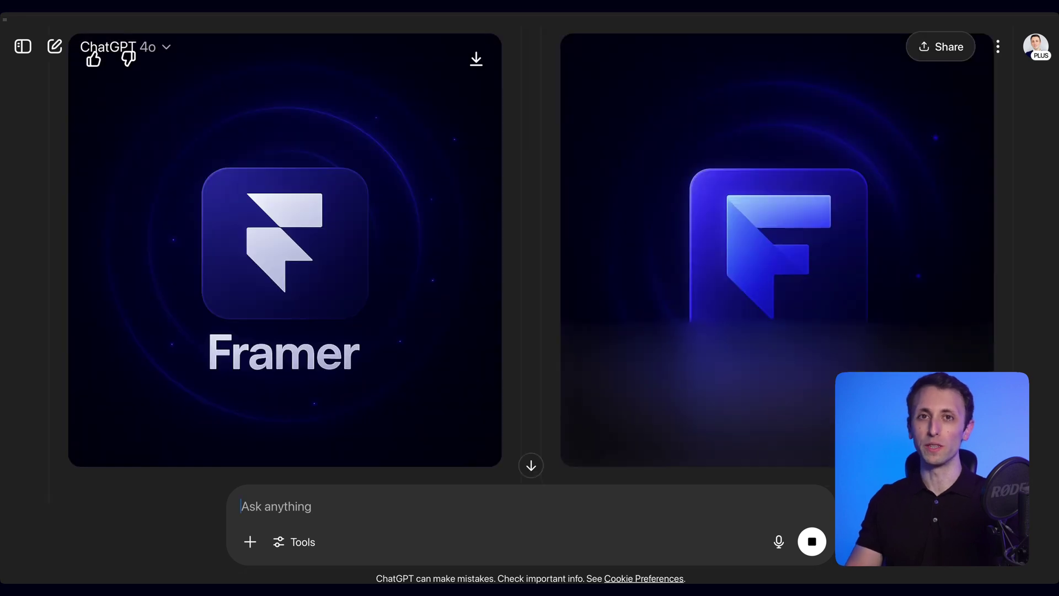
# Step: Scroll through both generated glowing Framer logo responses to compare them
pyautogui.scroll(9, 530, 248)
pyautogui.scroll(-5, 530, 275)
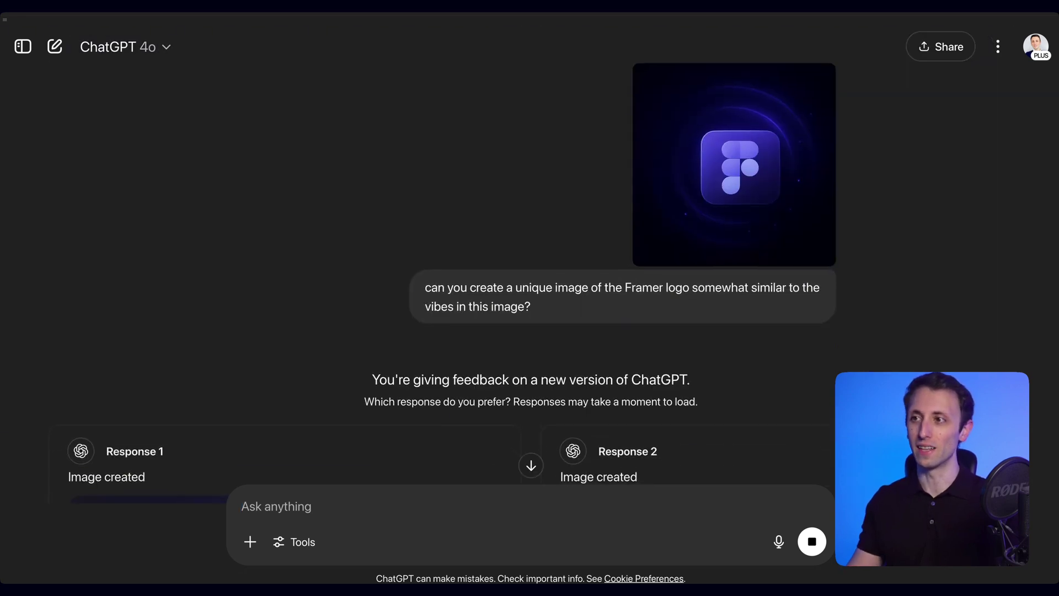
pyautogui.scroll(-4, 530, 276)
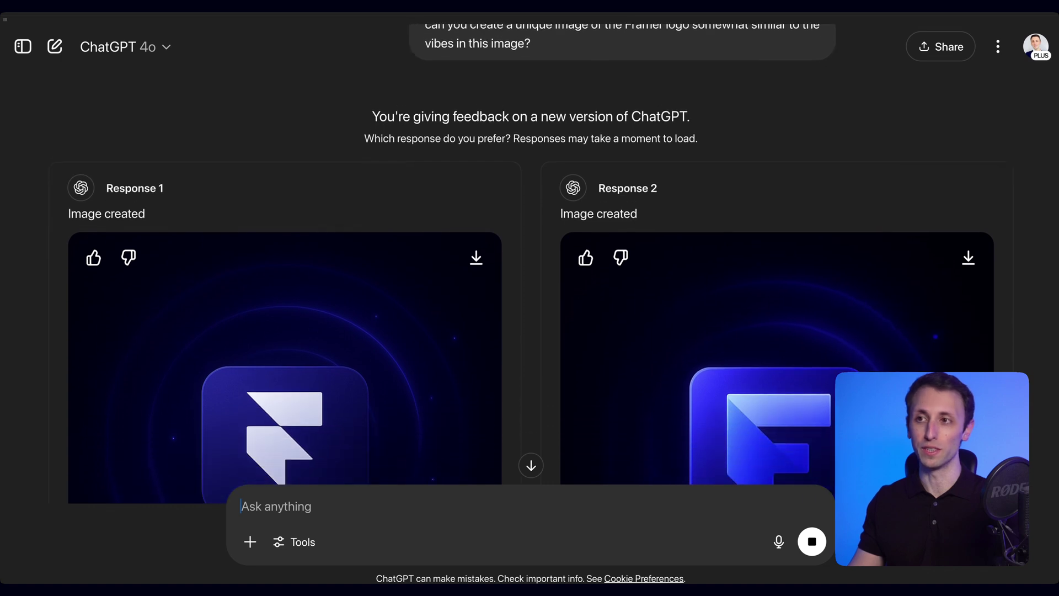
pyautogui.scroll(-2, 529, 249)
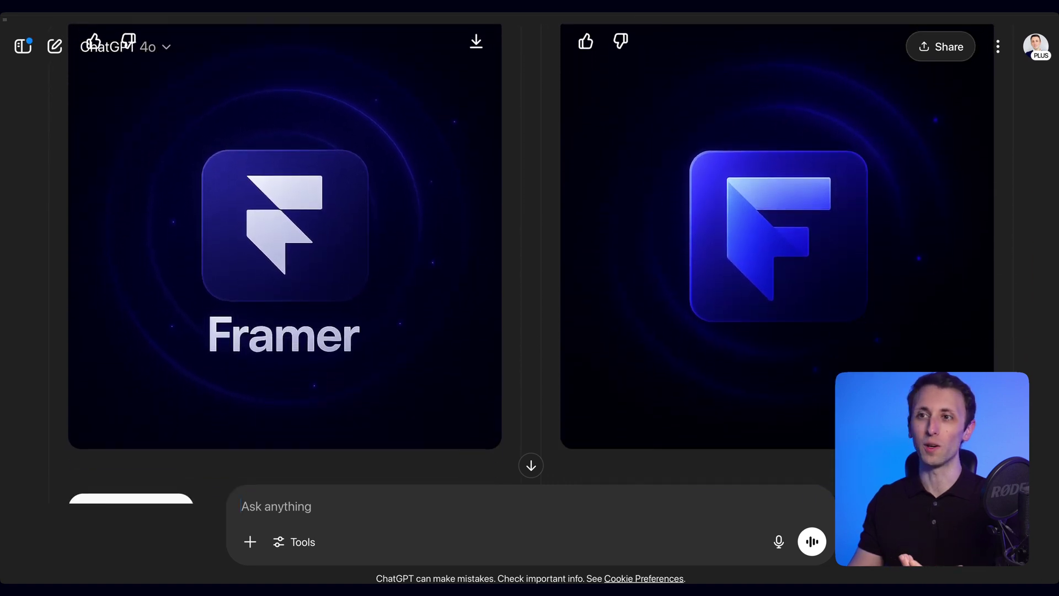
pyautogui.scroll(1, 530, 248)
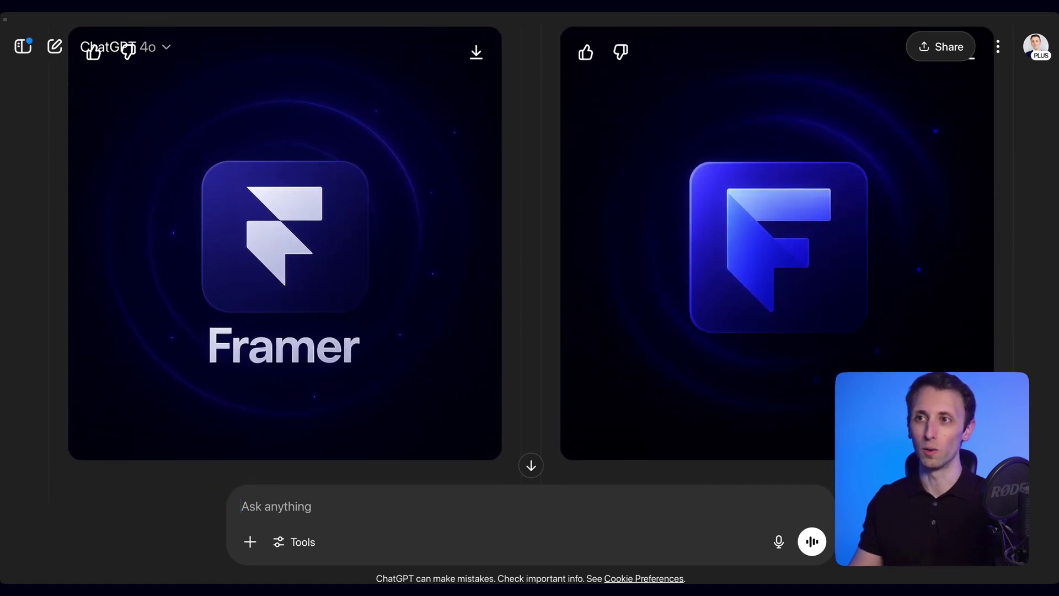
pyautogui.scroll(-1, 530, 264)
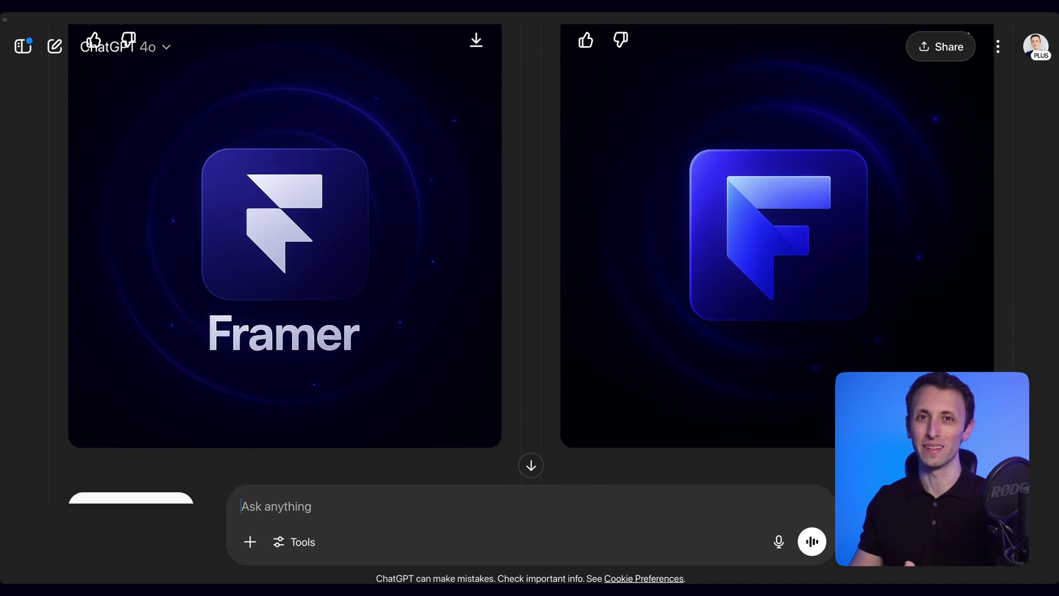
pyautogui.scroll(1, 486, 212)
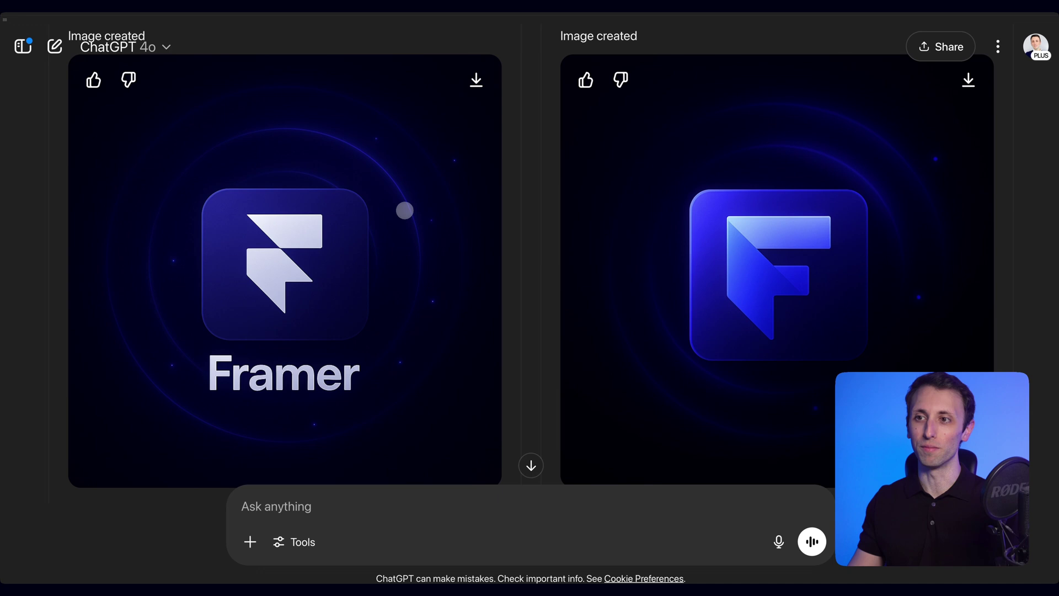
pyautogui.scroll(-1, 405, 218)
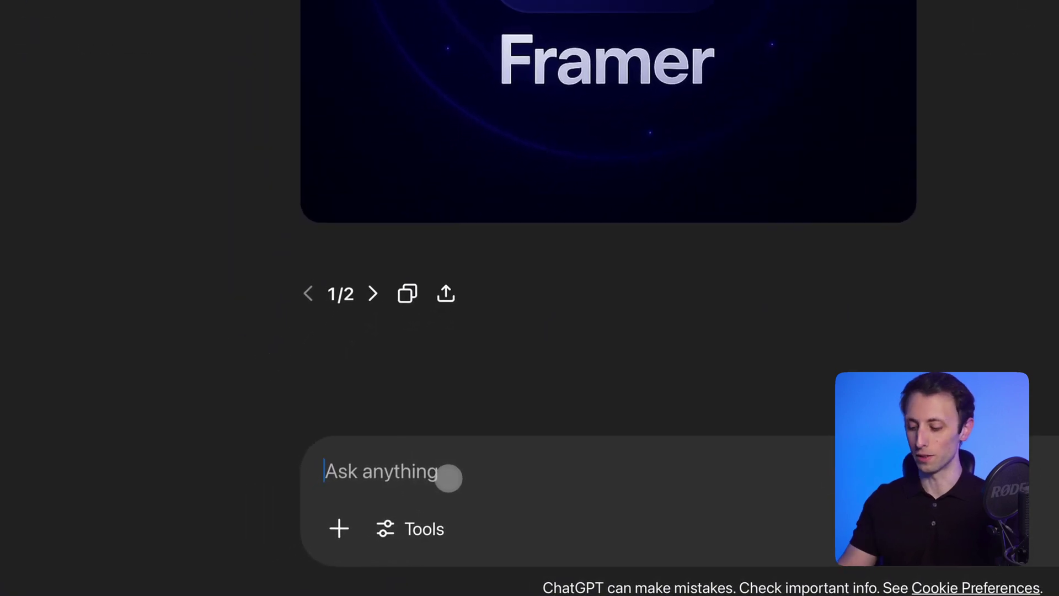
# Step: Ask ChatGPT to remove the text from the Framer logo image
pyautogui.write('can you remove the text')
pyautogui.press('Return')
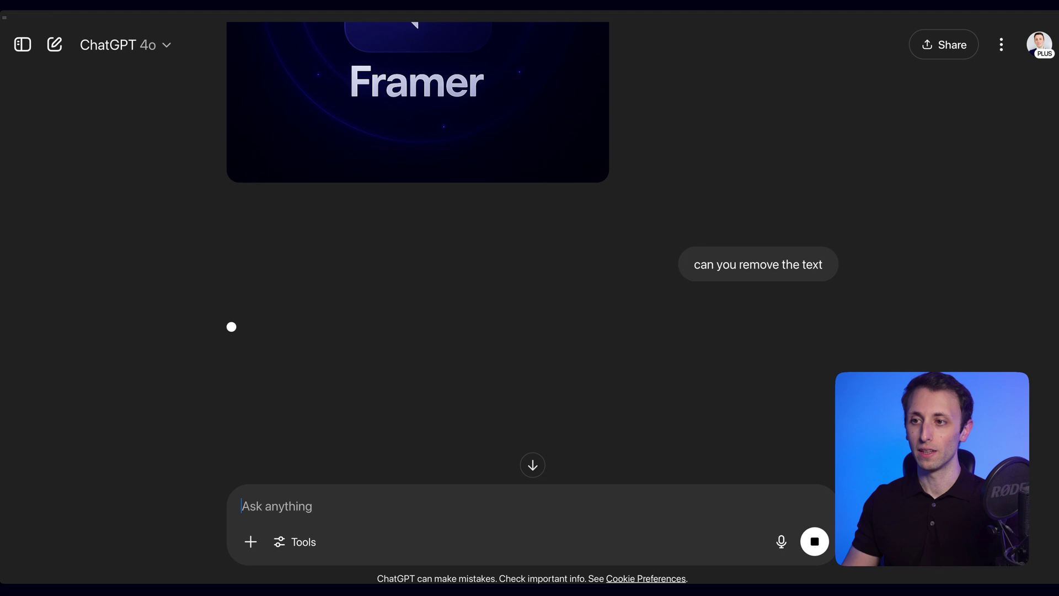
pyautogui.scroll(1, 374, 334)
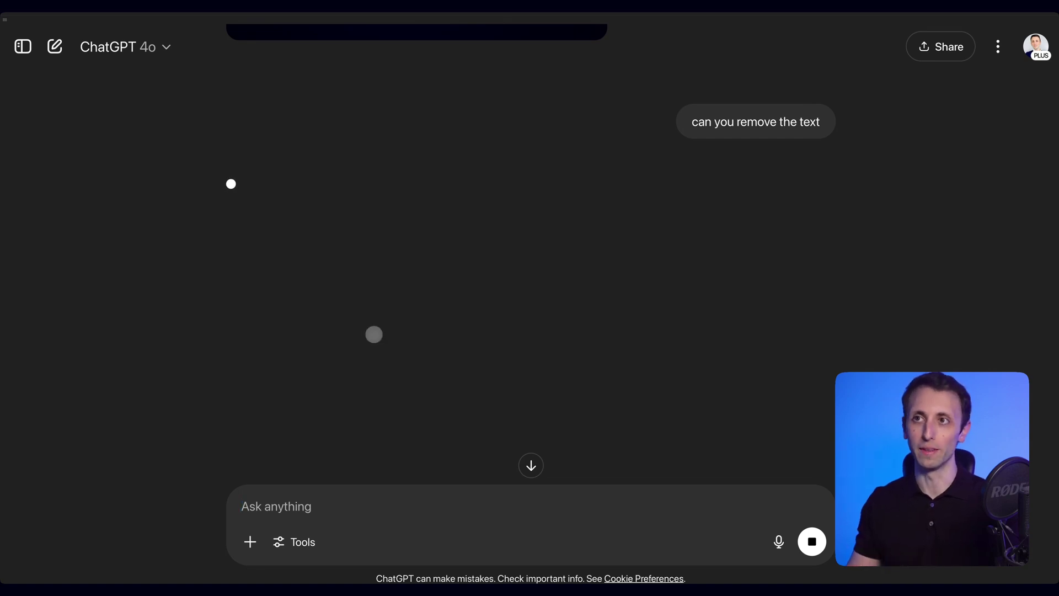
# Step: Scroll up to the purple-blue gradient picture and copy it
pyautogui.scroll(1, 376, 327)
pyautogui.scroll(6, 377, 326)
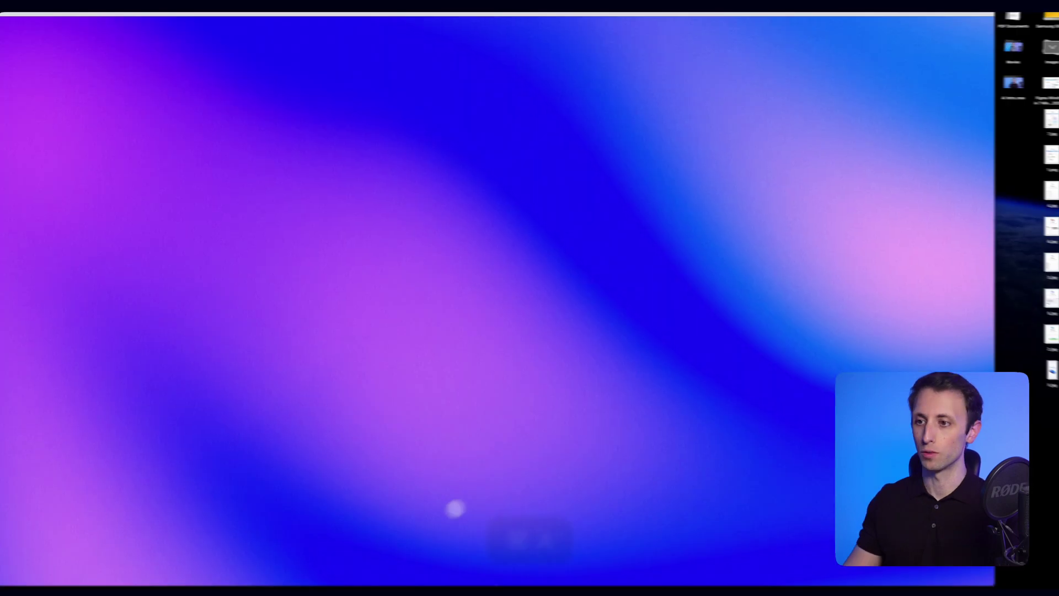
pyautogui.press('super+a')
pyautogui.press('super+c')
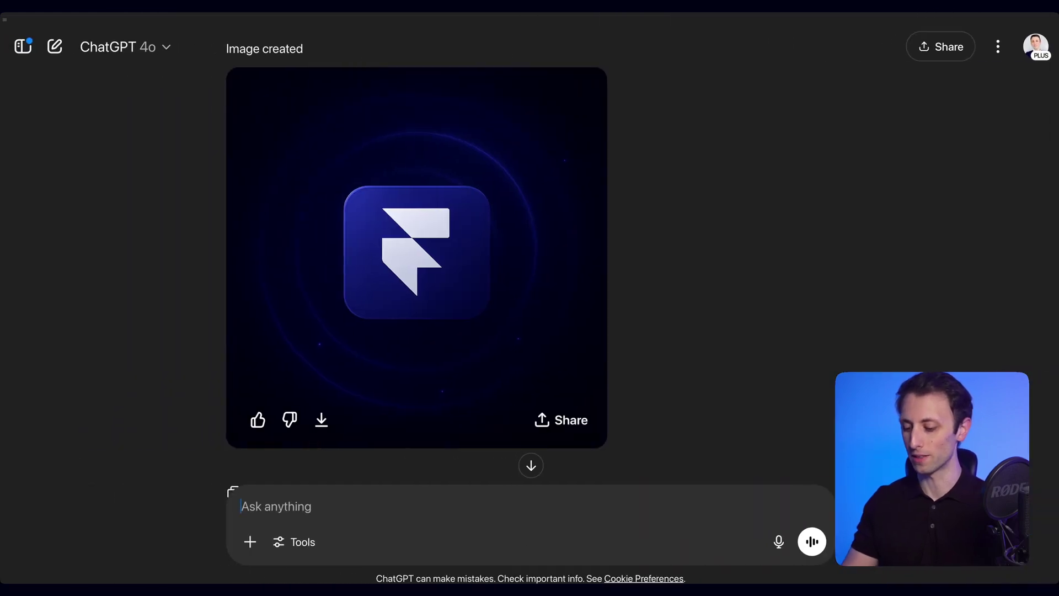
# Step: Paste the gradient and request a variation using it as background with a light logo
pyautogui.press('super+v')
pyautogui.write('can you')
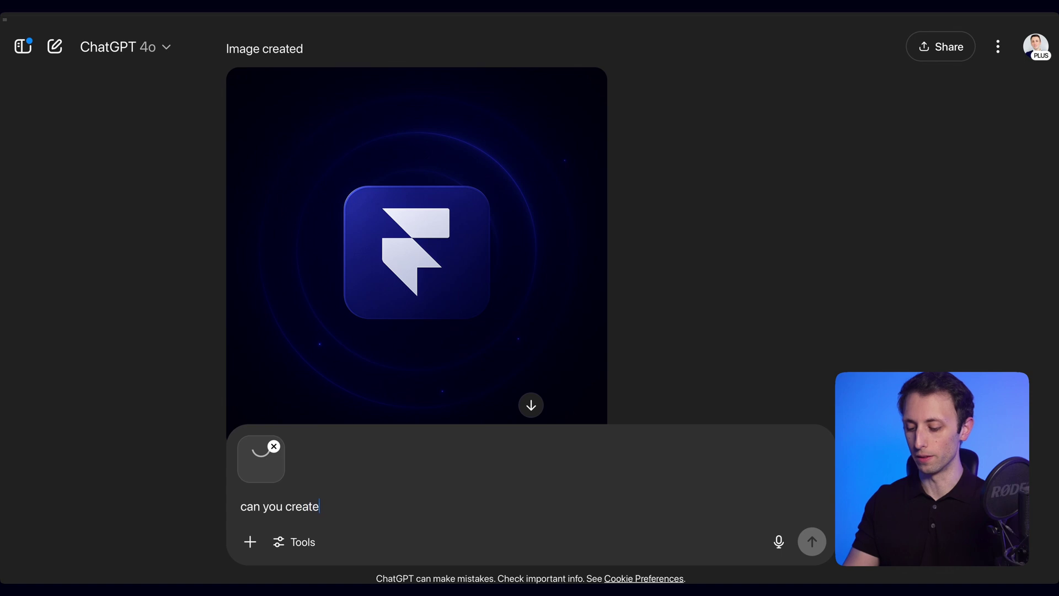
pyautogui.write(' crea')
pyautogui.press('BackSpace')
pyautogui.press('BackSpace')
pyautogui.press('BackSpace')
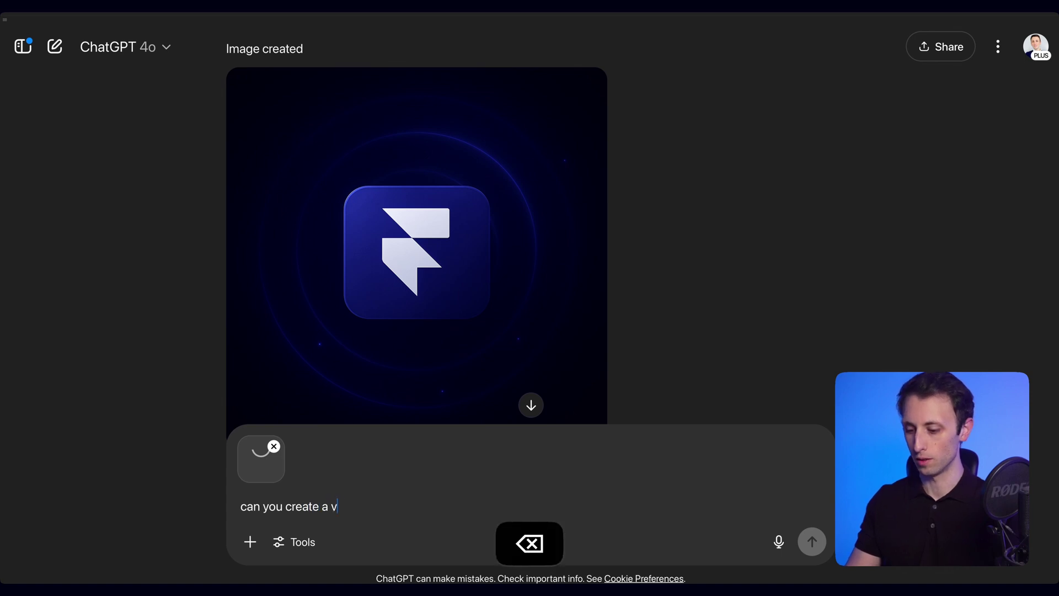
pyautogui.write('ation which')
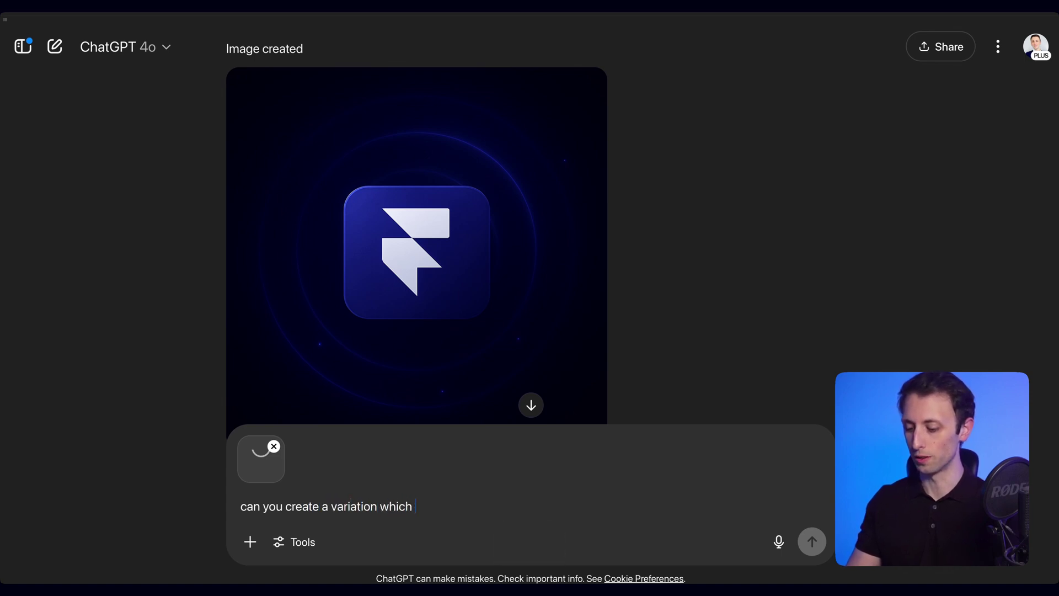
pyautogui.press('BackSpace')
pyautogui.write('u')
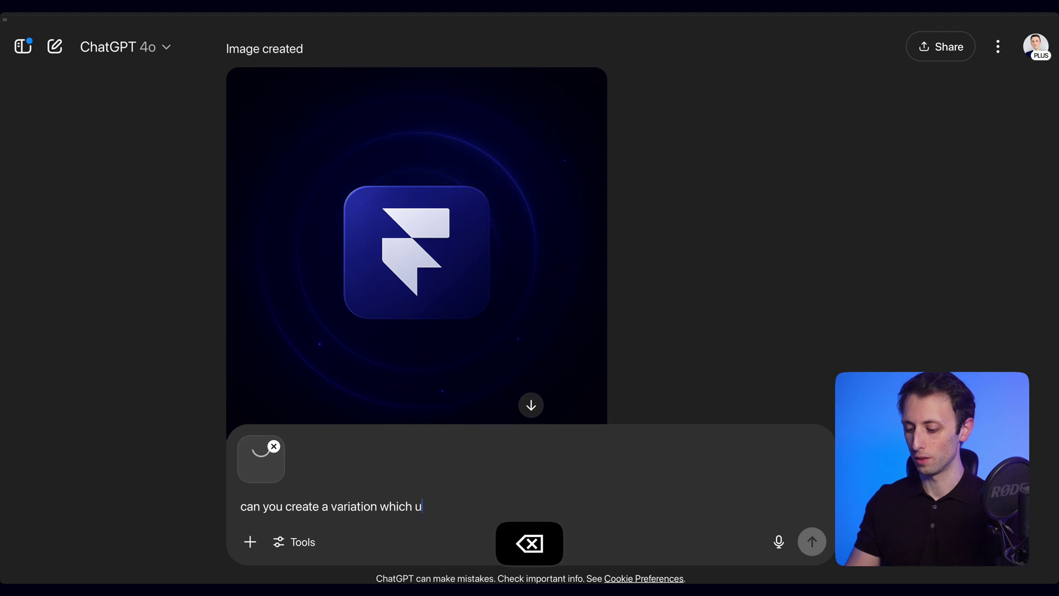
pyautogui.write('tilises this a')
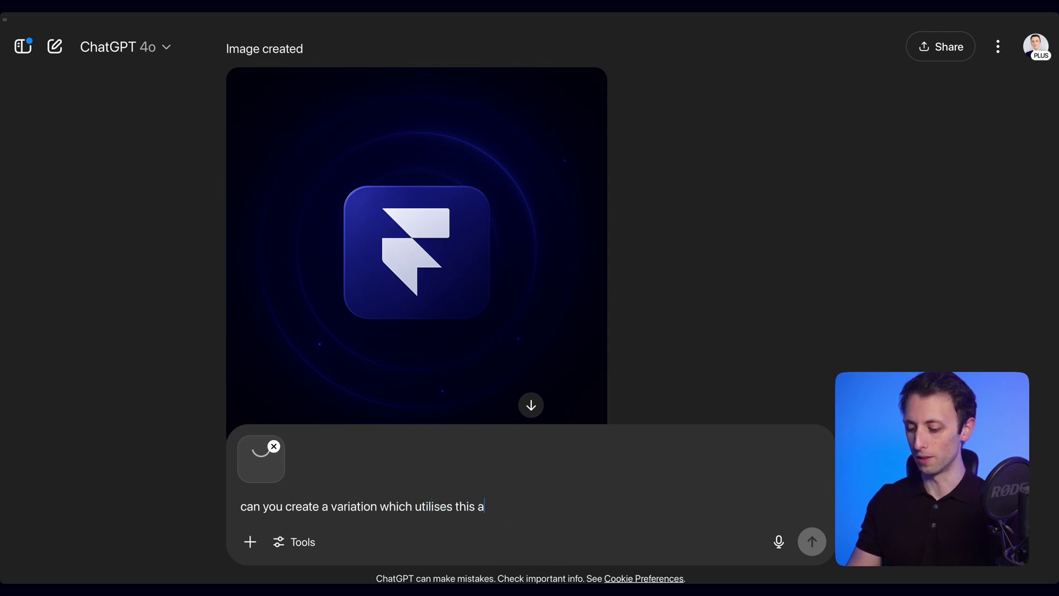
pyautogui.write('s a backgrou')
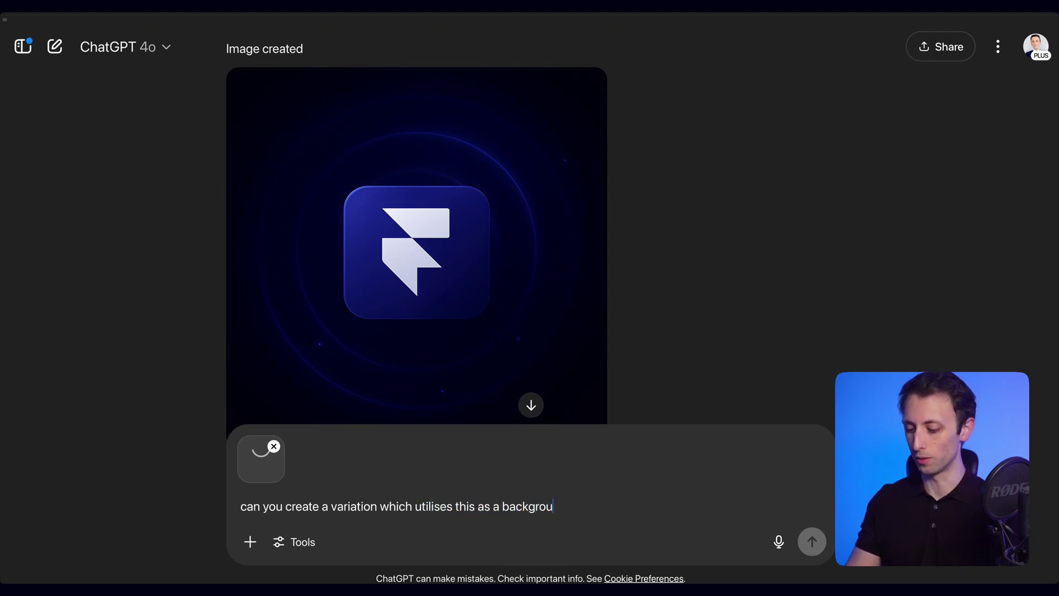
pyautogui.write('nd and the logo is light,')
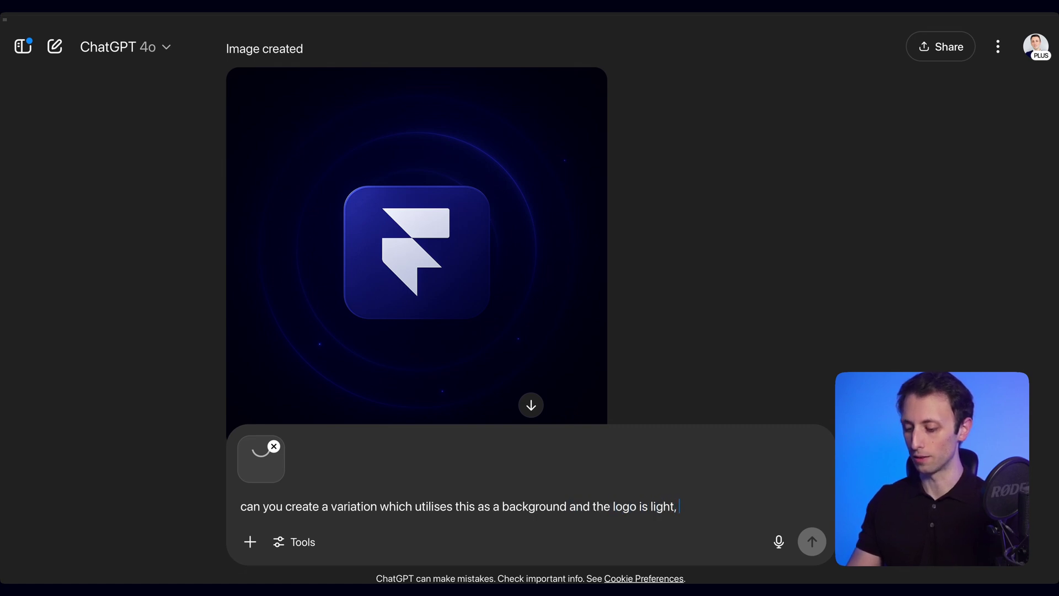
pyautogui.write(' so changing up the')
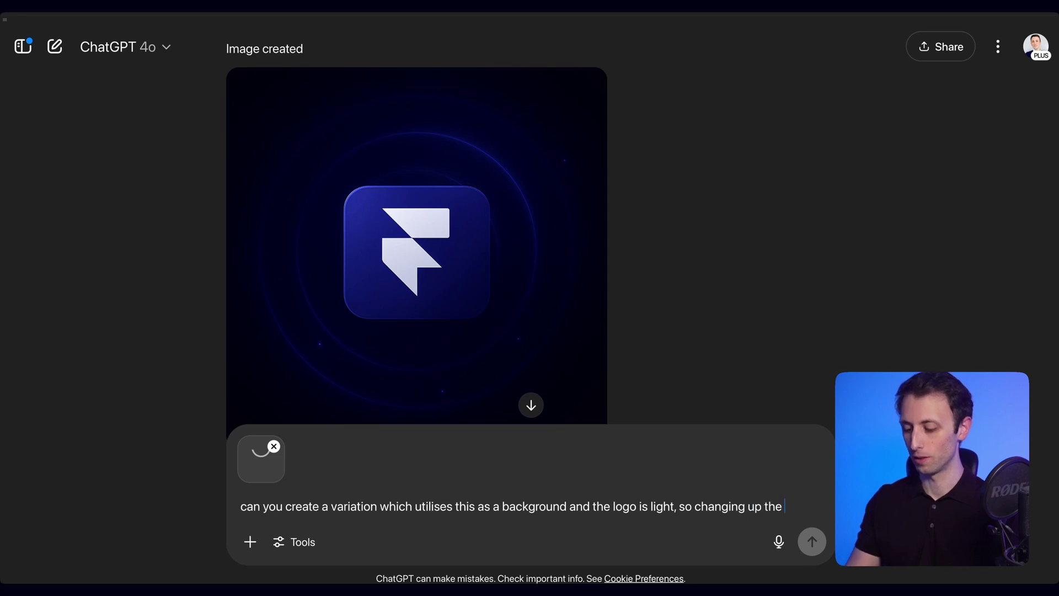
pyautogui.write(' theme?')
pyautogui.press('Return')
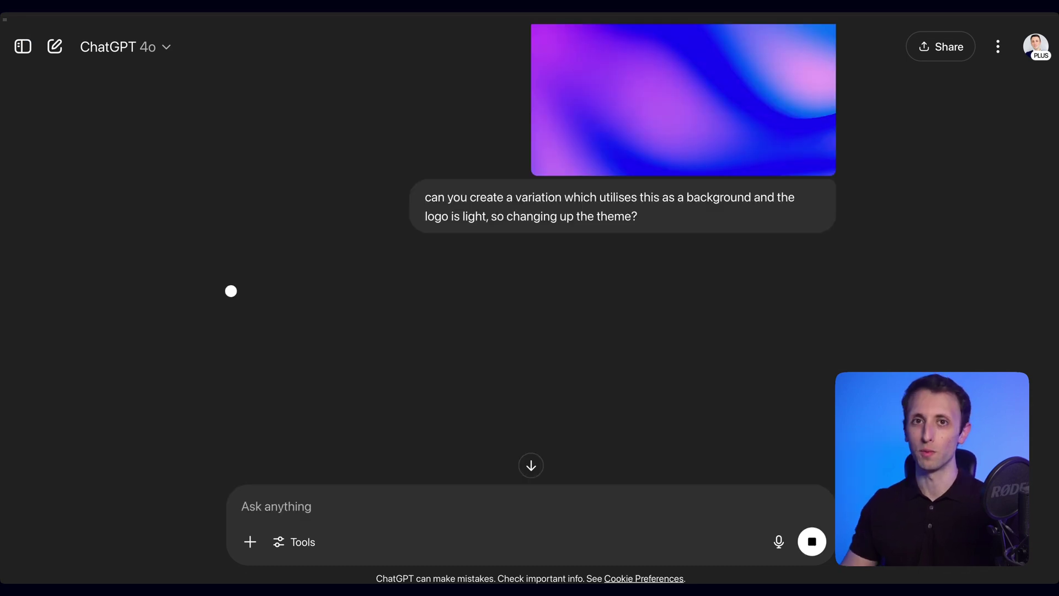
# Step: Scroll down to watch the white Framer icon on the gradient background finish generating
pyautogui.scroll(2, 288, 390)
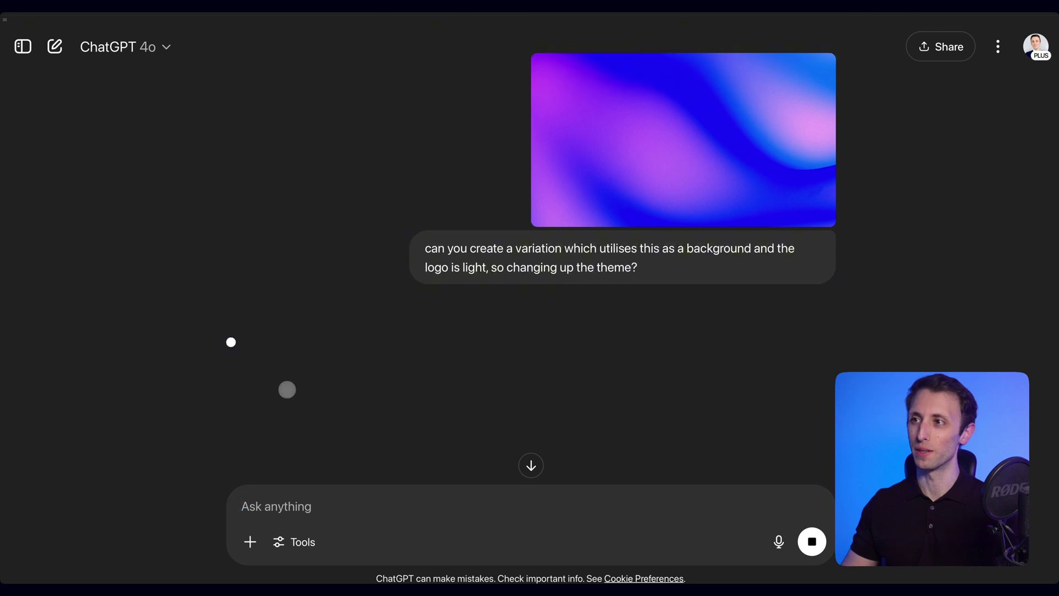
pyautogui.scroll(-1, 311, 366)
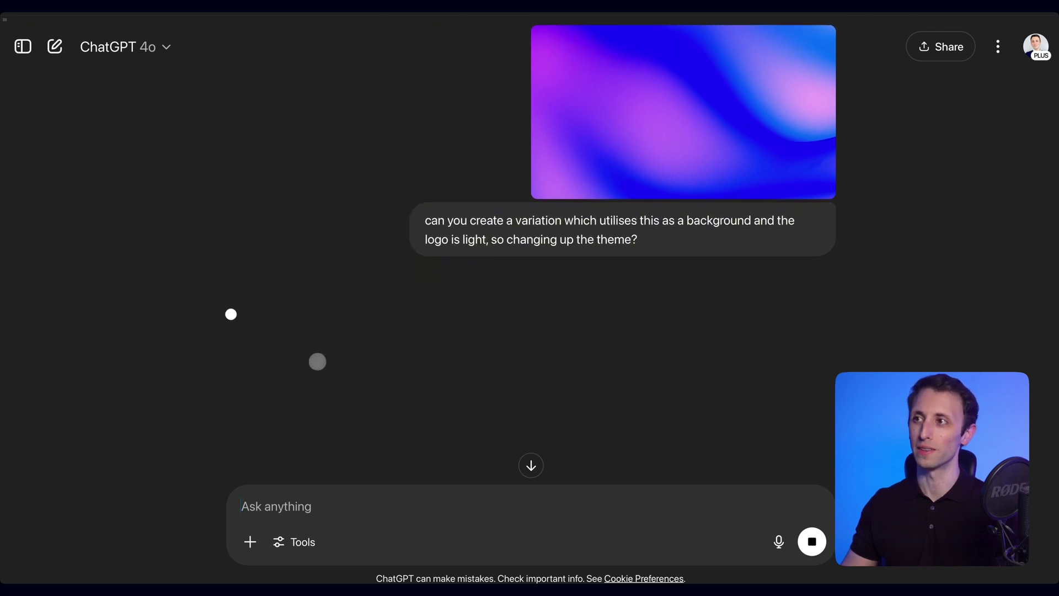
pyautogui.scroll(-1, 316, 363)
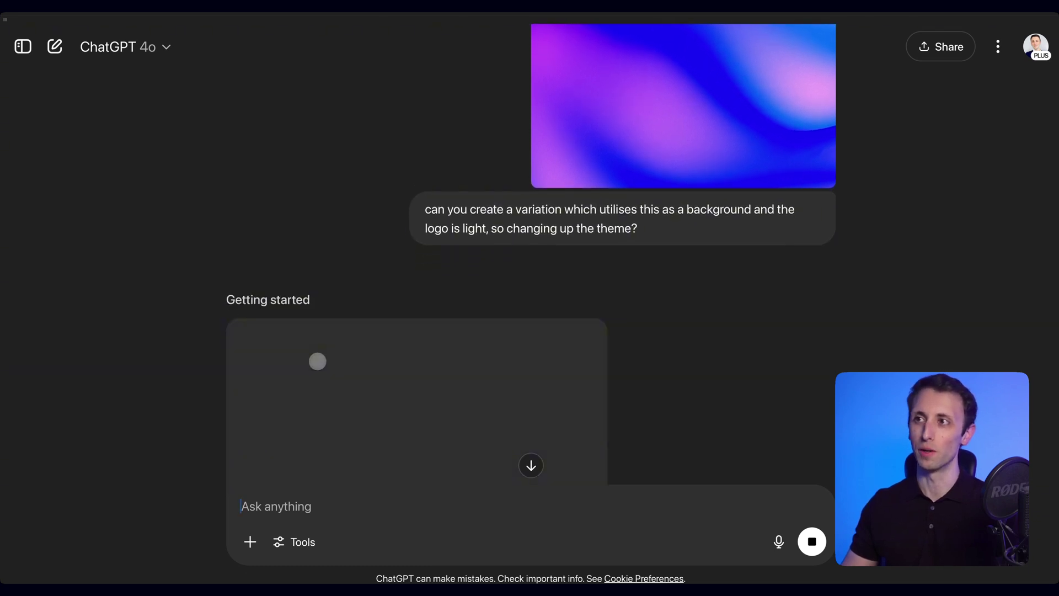
pyautogui.scroll(-5, 317, 361)
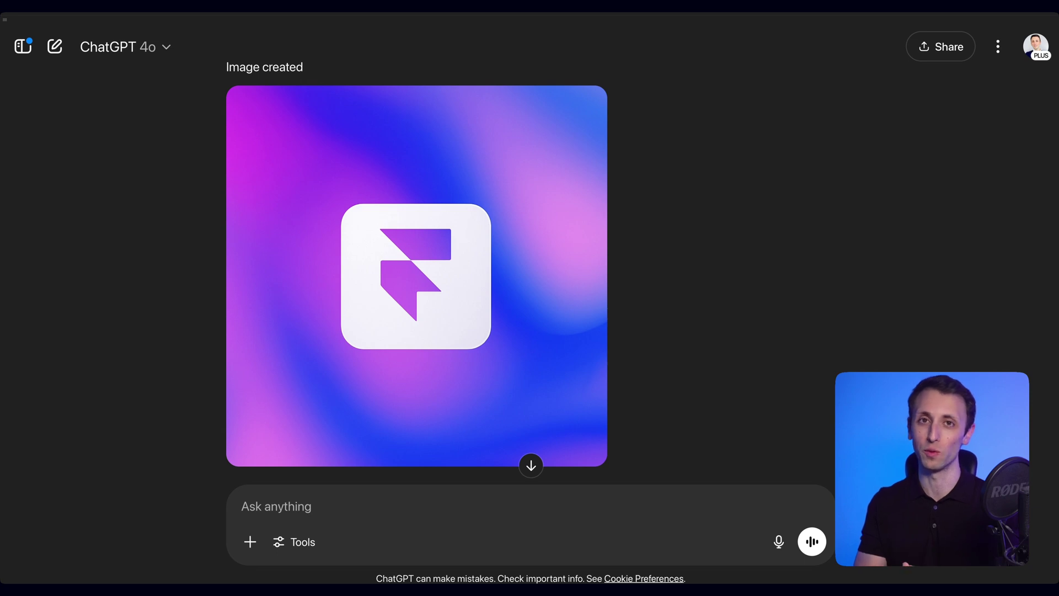
pyautogui.moveTo(466, 240)
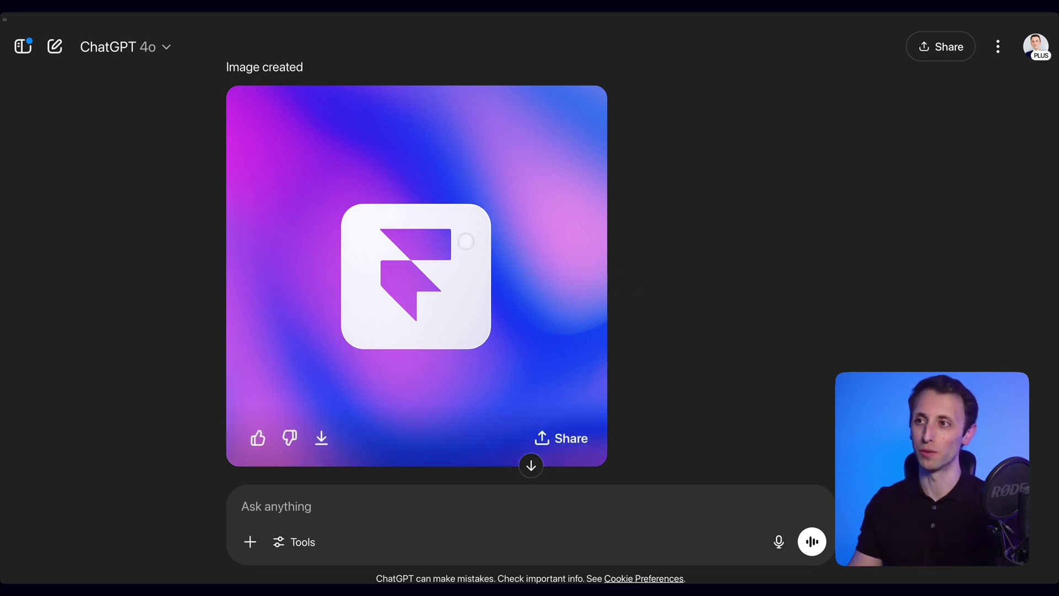